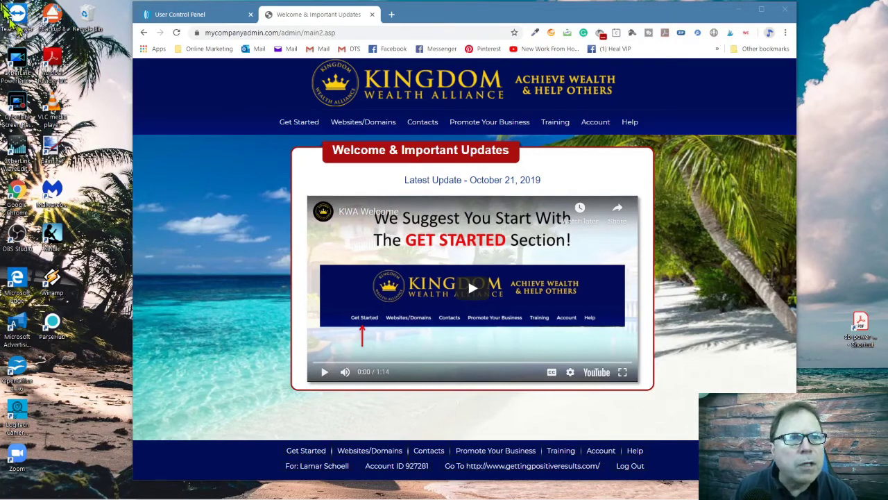
Go to Contacts' AWeber/GetResponse Integration and list the domains available for setup.
click(425, 127)
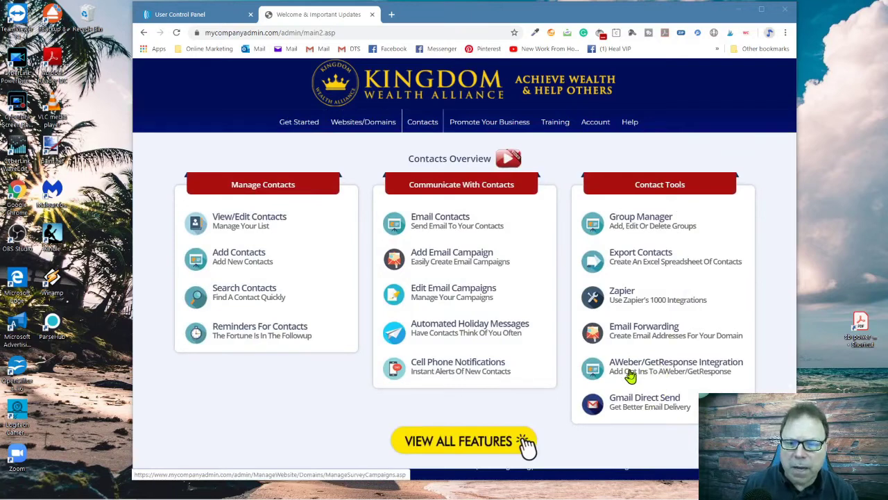
click(674, 373)
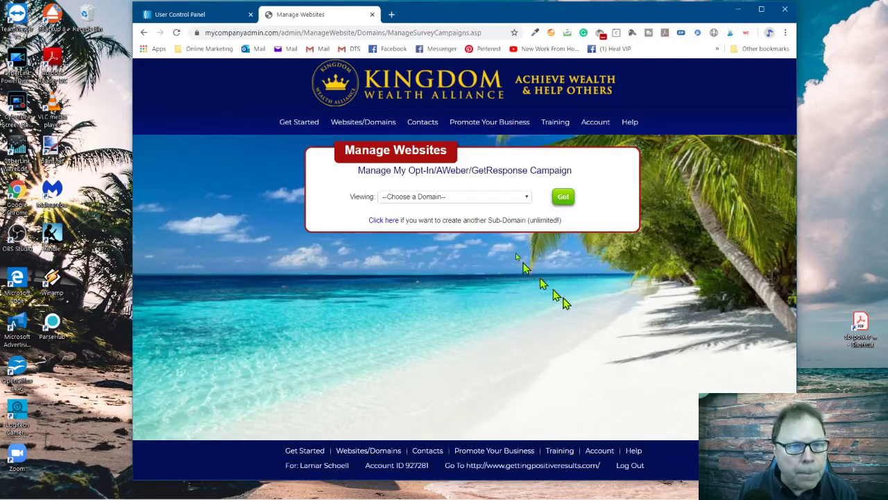
click(462, 198)
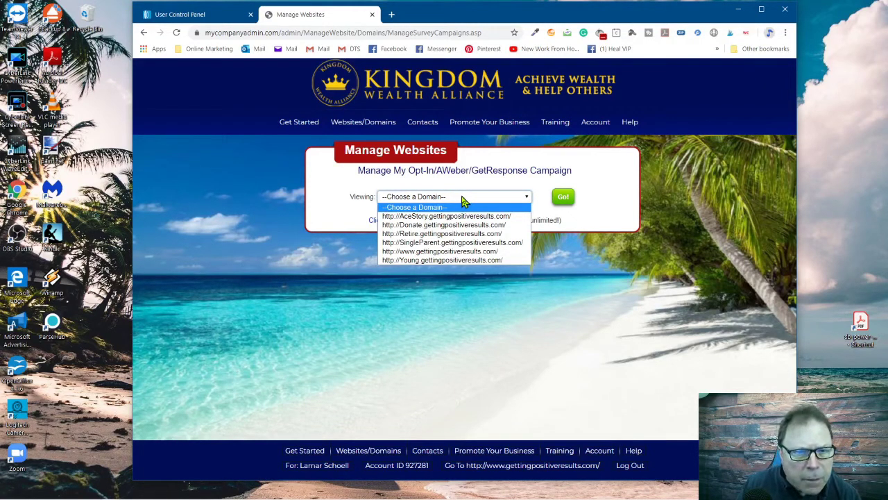
click(467, 256)
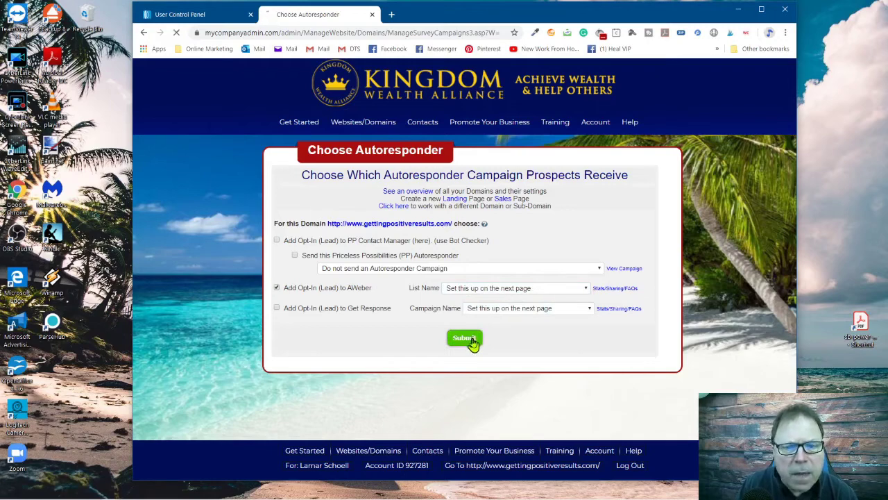
Review the Initialize AWeber instructions down to the AWeber Permission Page link and code box.
scroll(510, 149, down, 1)
scroll(517, 167, down, 3)
scroll(555, 212, up, 2)
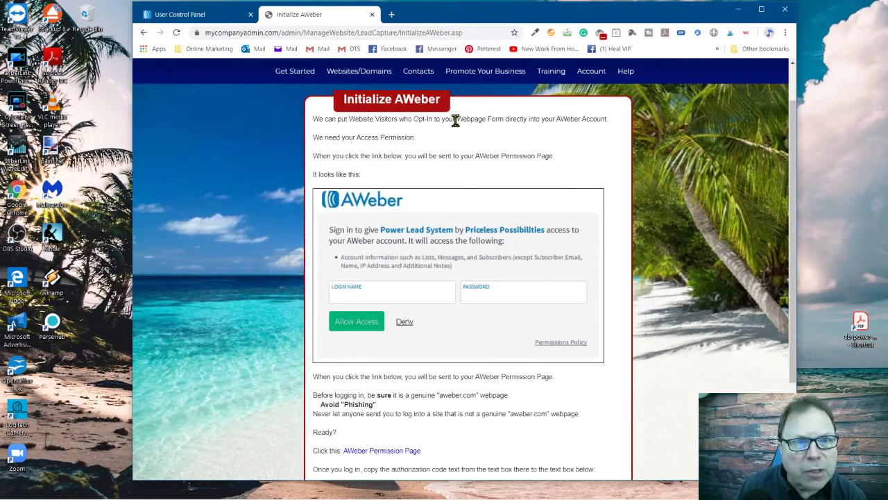
drag(405, 119, 534, 119)
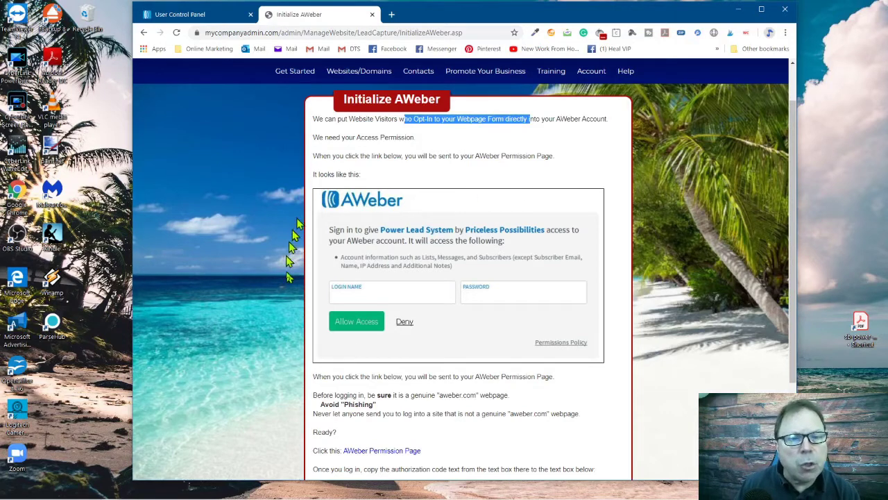
scroll(571, 253, down, 3)
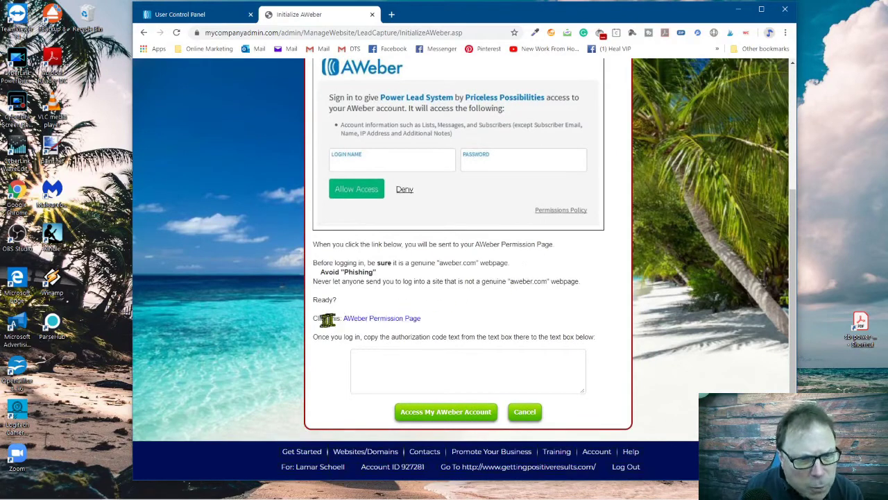
Open the AWeber Permission Page and allow the integration access to the account.
click(381, 320)
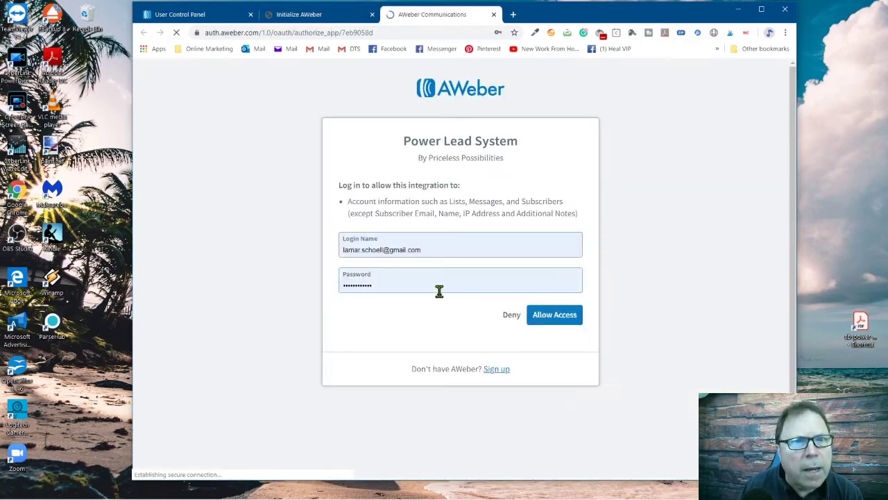
click(559, 324)
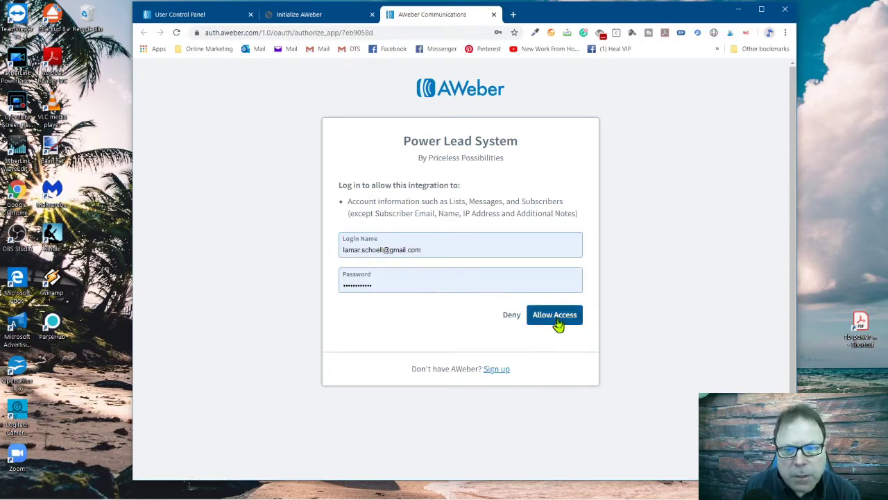
click(559, 325)
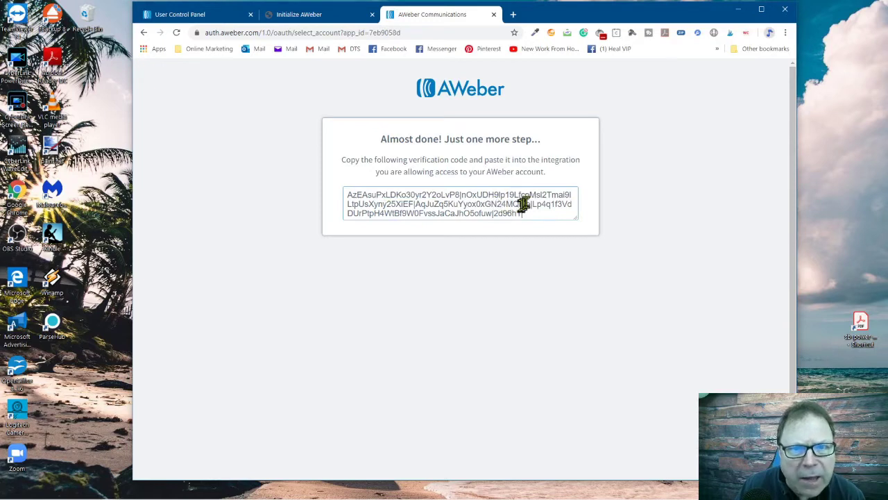
Select and copy the AWeber verification code.
drag(536, 213, 370, 199)
right_click(373, 199)
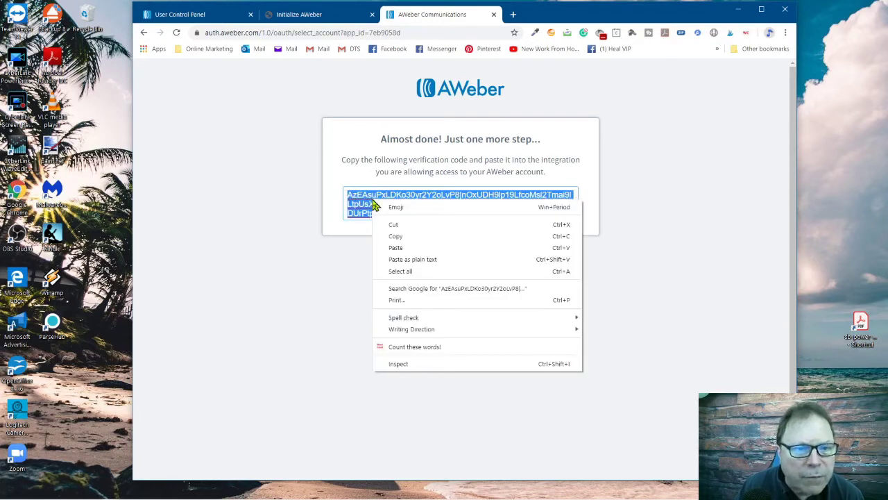
click(435, 236)
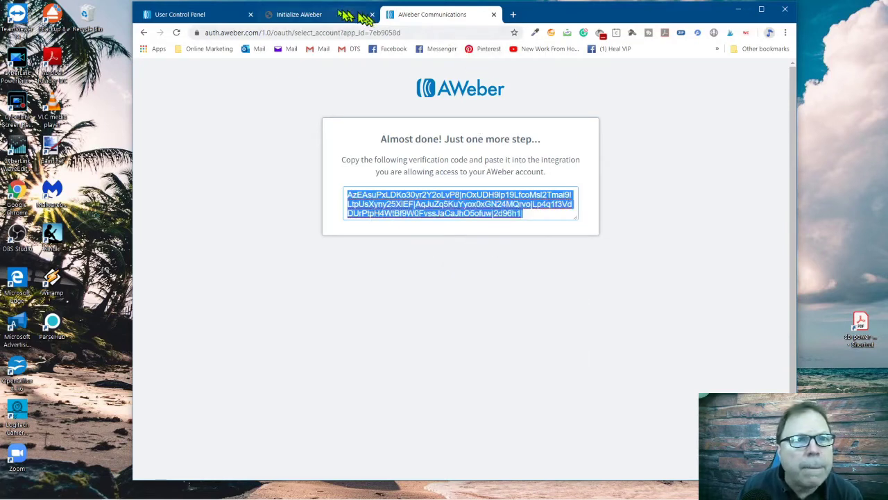
Paste the copied verification code into the Initialize AWeber authorization box.
click(314, 14)
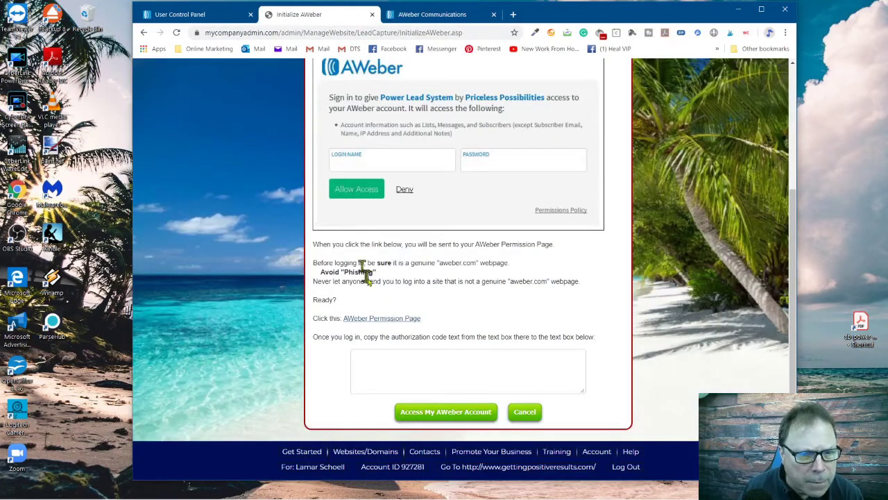
click(380, 371)
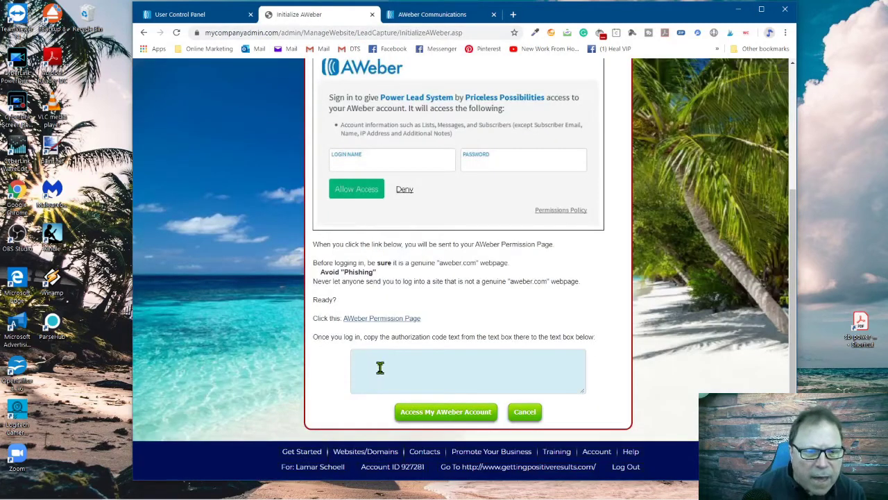
right_click(379, 368)
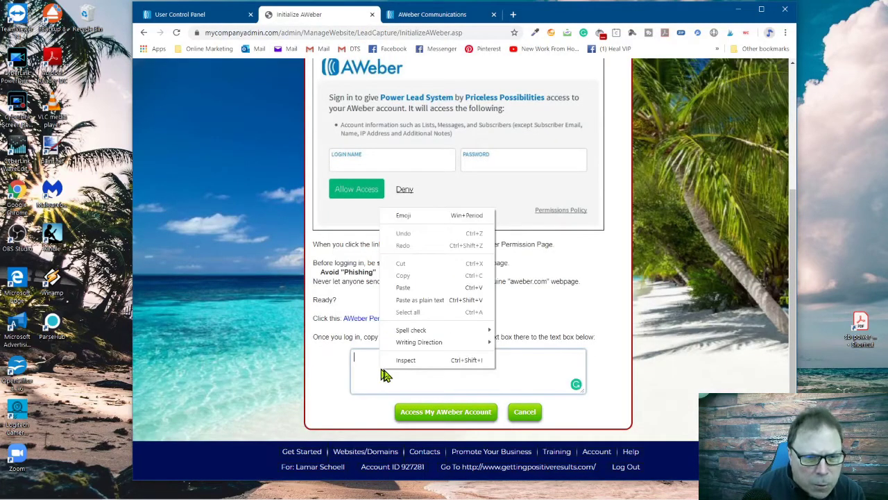
click(435, 287)
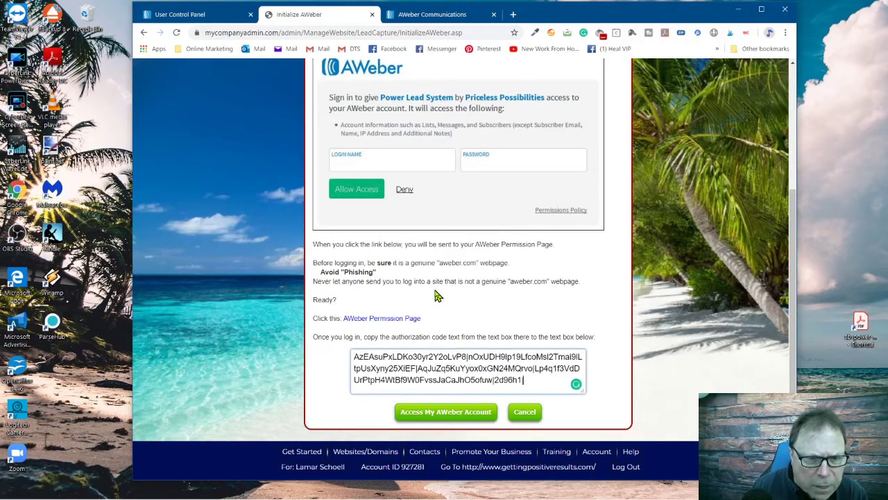
click(414, 14)
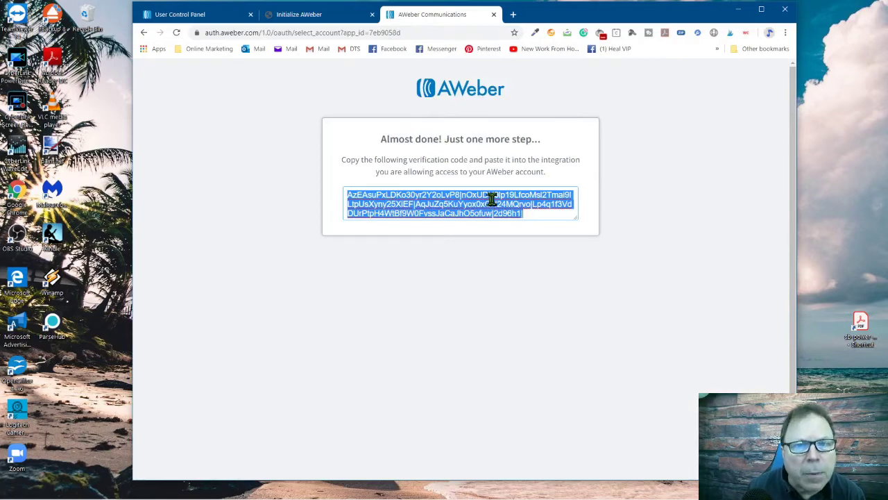
click(359, 12)
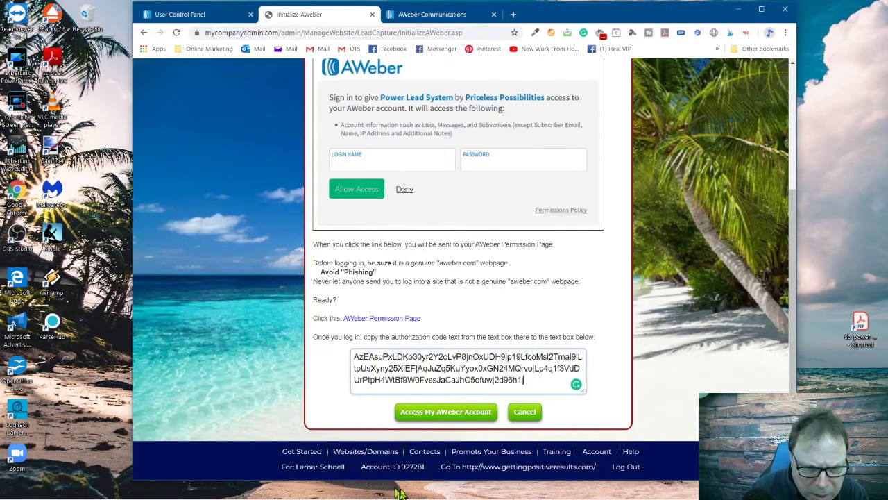
Submit the code via Access My AWeber Account and keep the existing AWeber list.
click(438, 416)
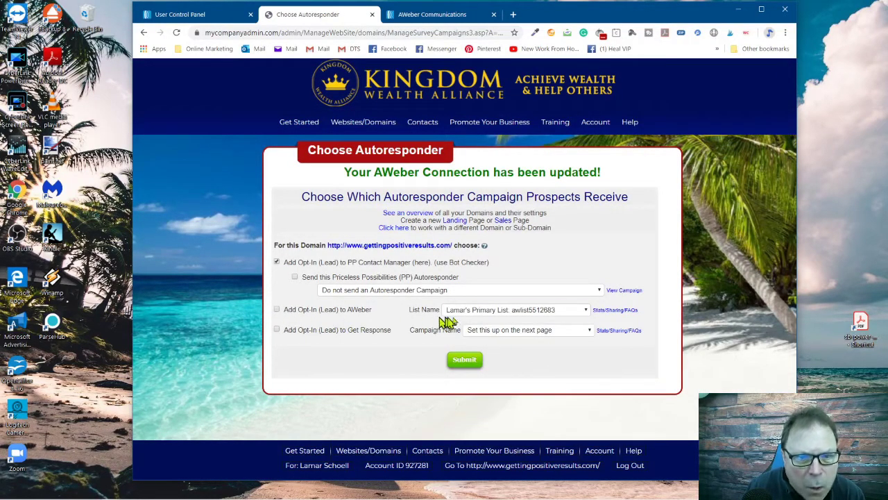
click(587, 314)
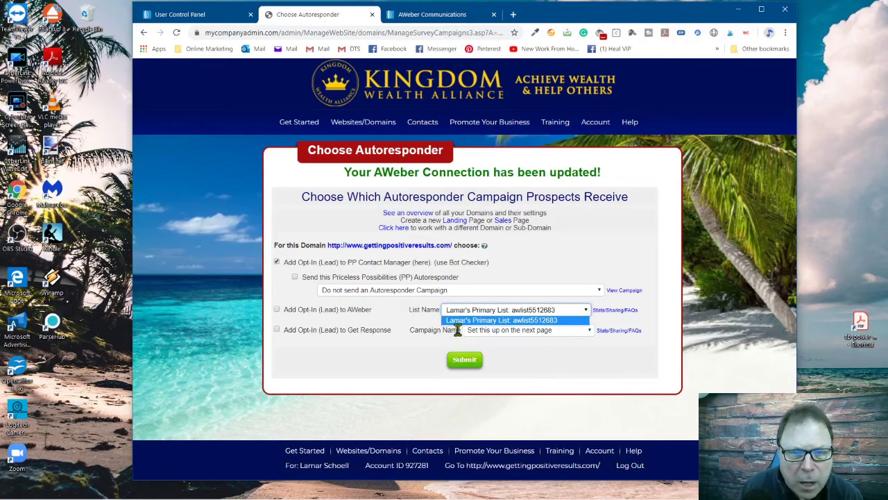
click(552, 391)
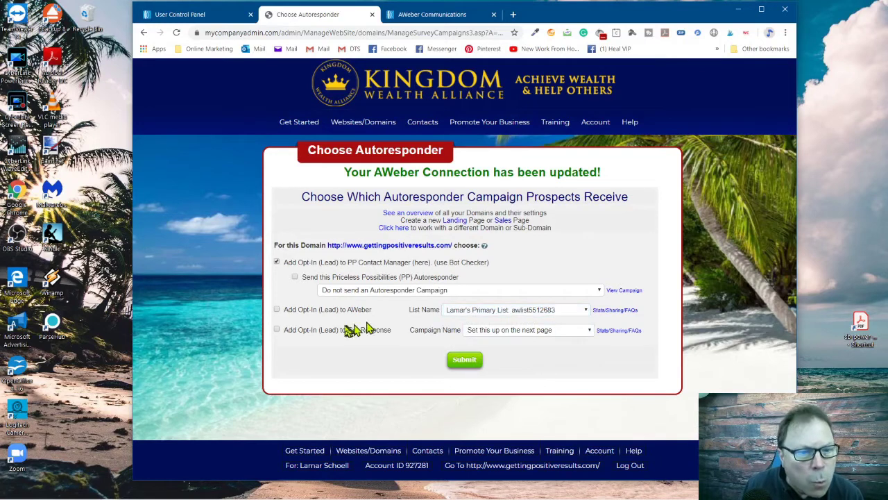
click(457, 312)
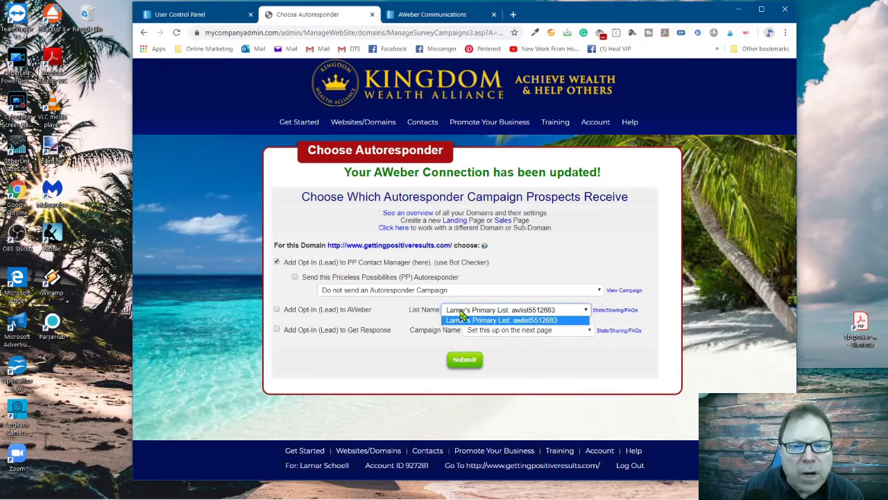
click(523, 322)
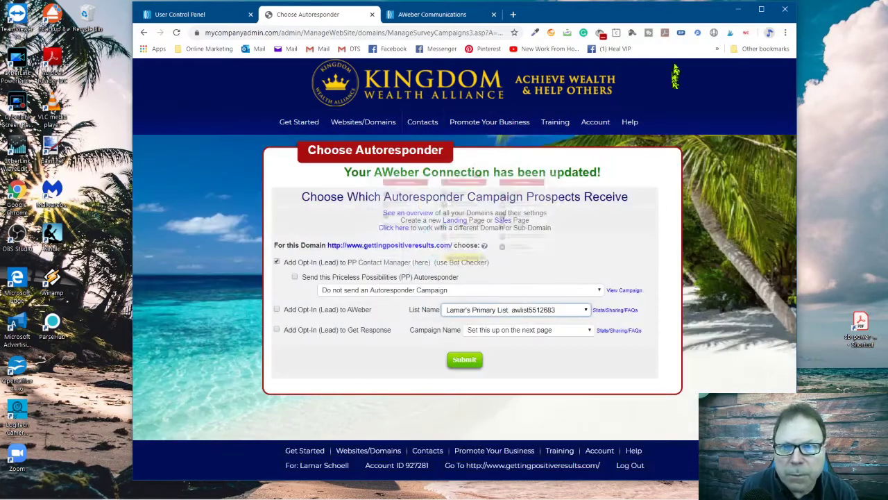
Choose 'Heal Life Of Your Dreams (7 msgs)' as the autoresponder campaign.
click(369, 292)
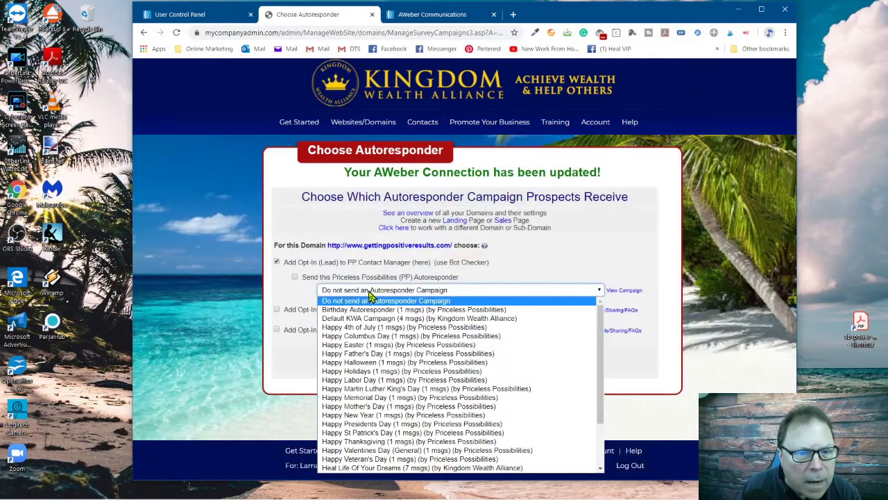
scroll(413, 324, down, 3)
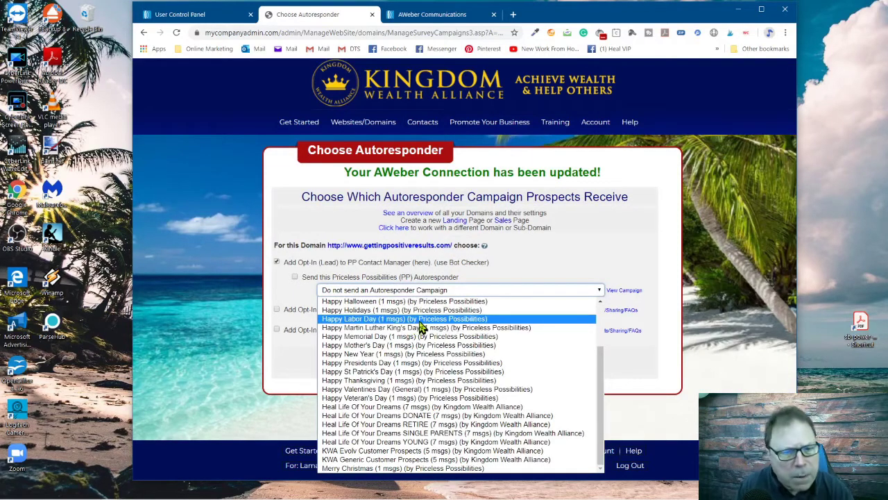
click(400, 407)
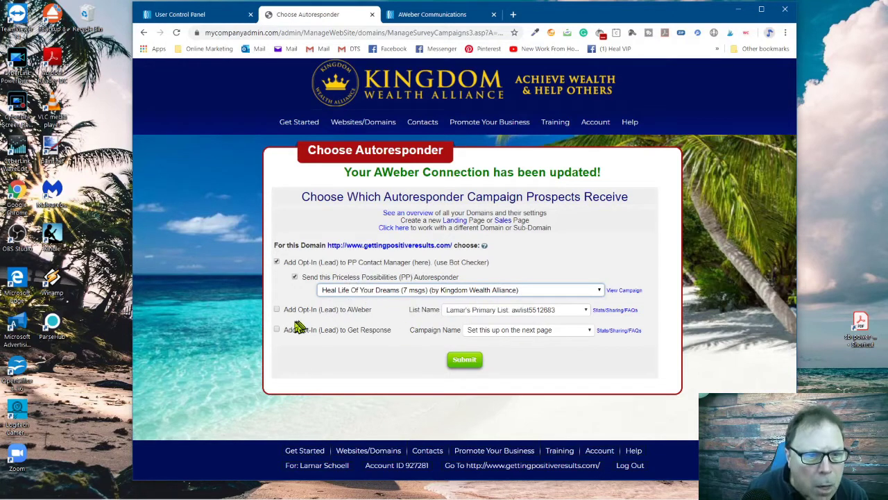
Tick Add Opt-In to AWeber plus the PP Contact Manager and PP Autoresponder boxes.
click(275, 314)
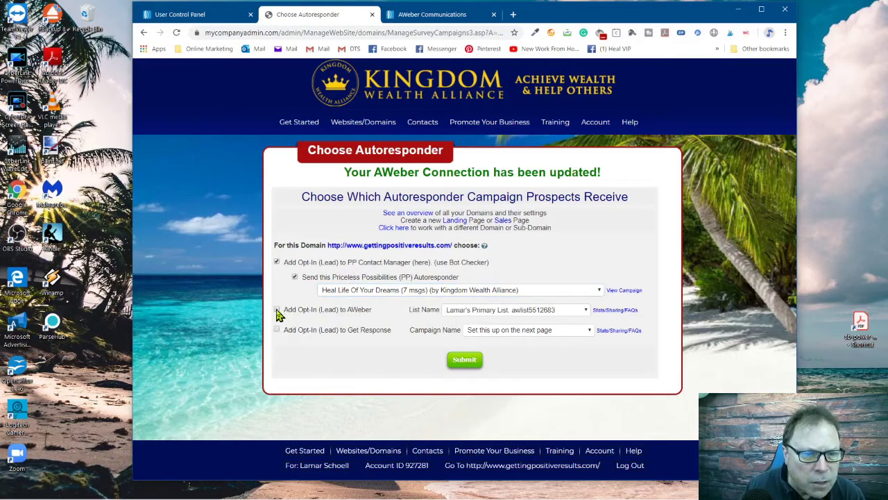
click(277, 310)
click(276, 310)
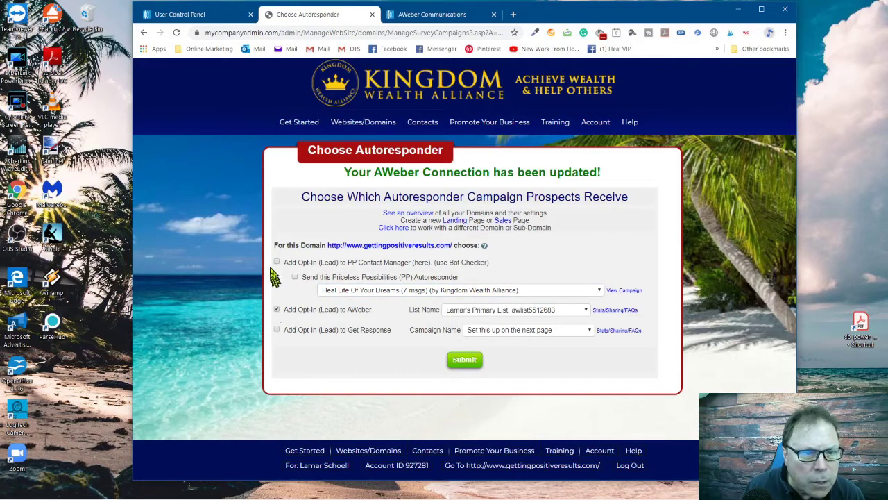
click(276, 261)
click(294, 277)
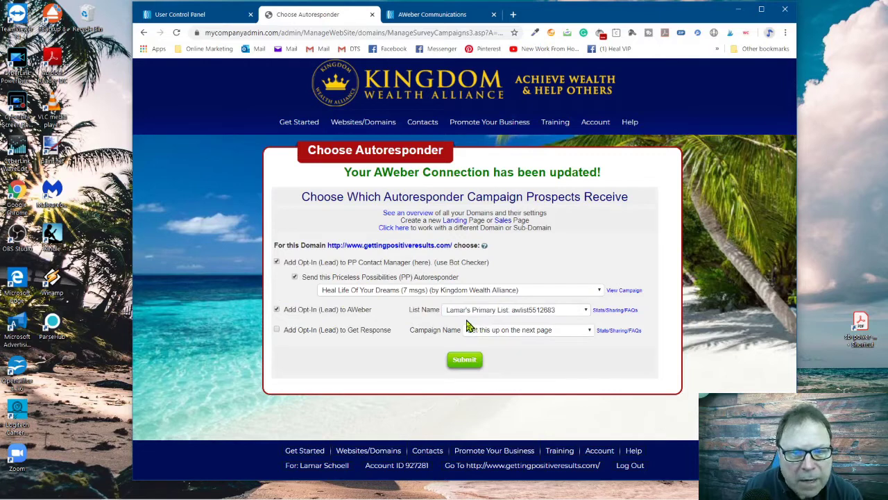
Keep the existing AWeber list and submit the domain's autoresponder settings.
click(509, 315)
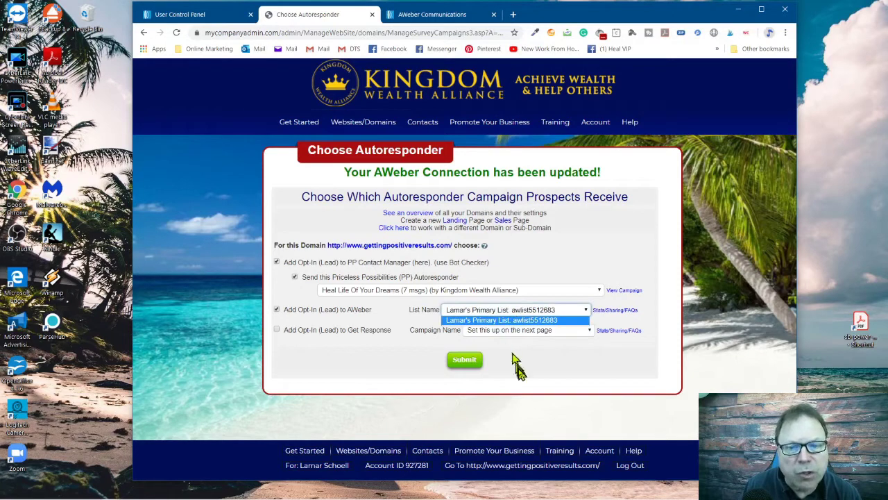
click(538, 368)
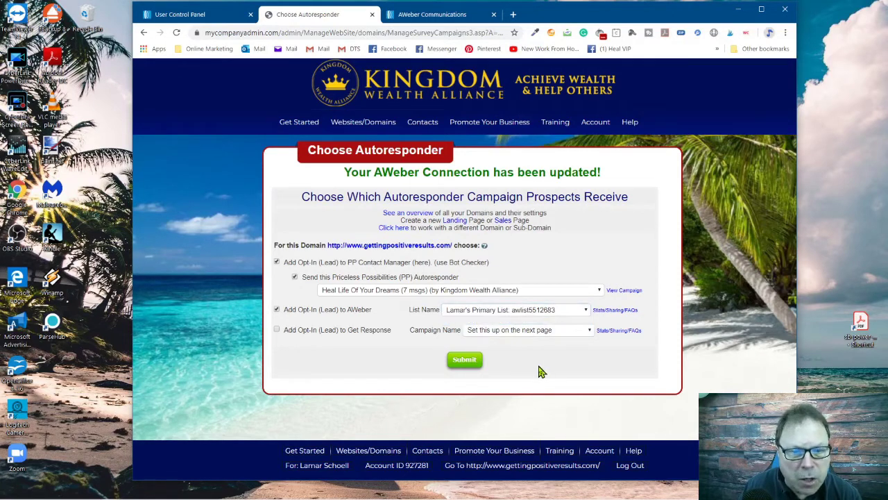
click(471, 362)
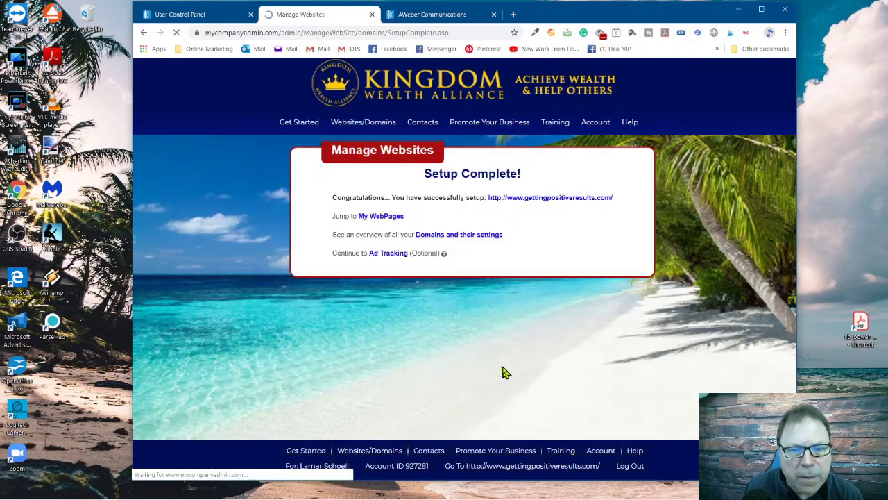